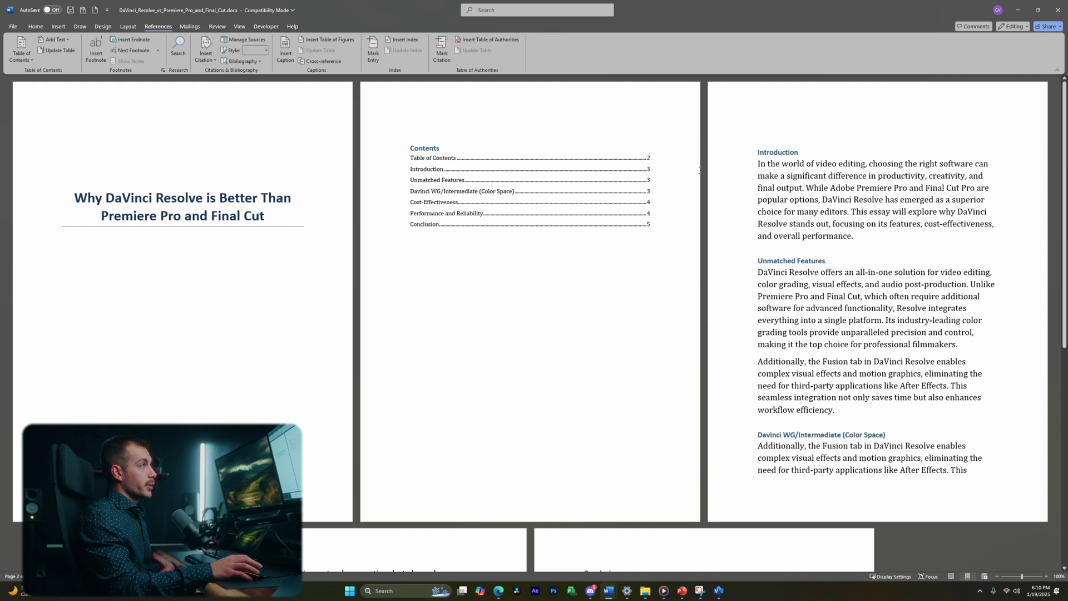
# Place the cursor in the essay body and bring up the Review ribbon tools.
pyautogui.click(410, 257)
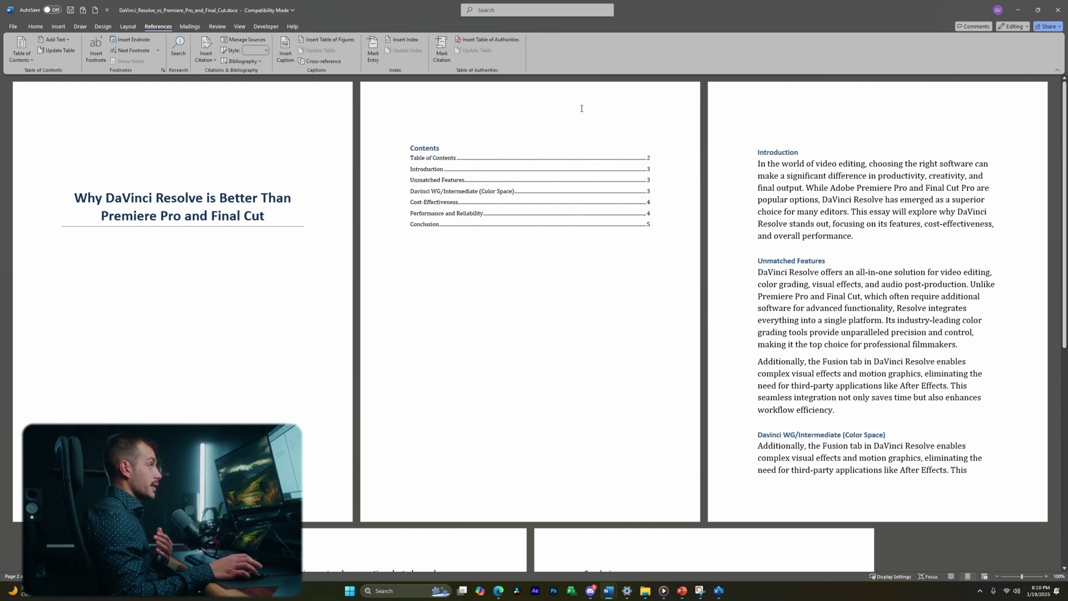
pyautogui.click(217, 27)
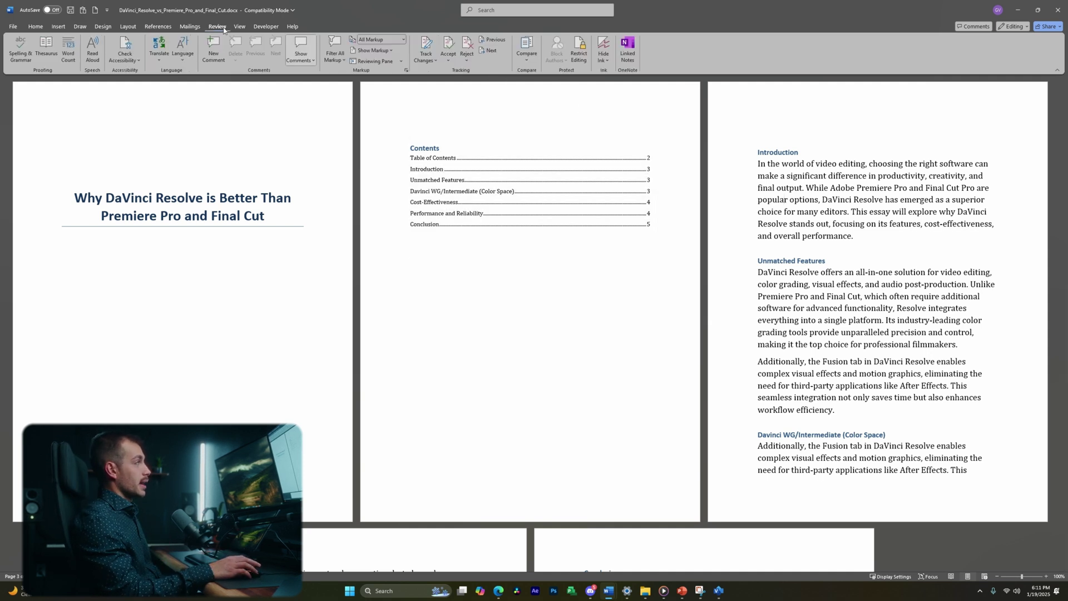
# Toggle Track Changes on and off, set the document mode to Reviewing, and select 'popular'.
pyautogui.click(423, 47)
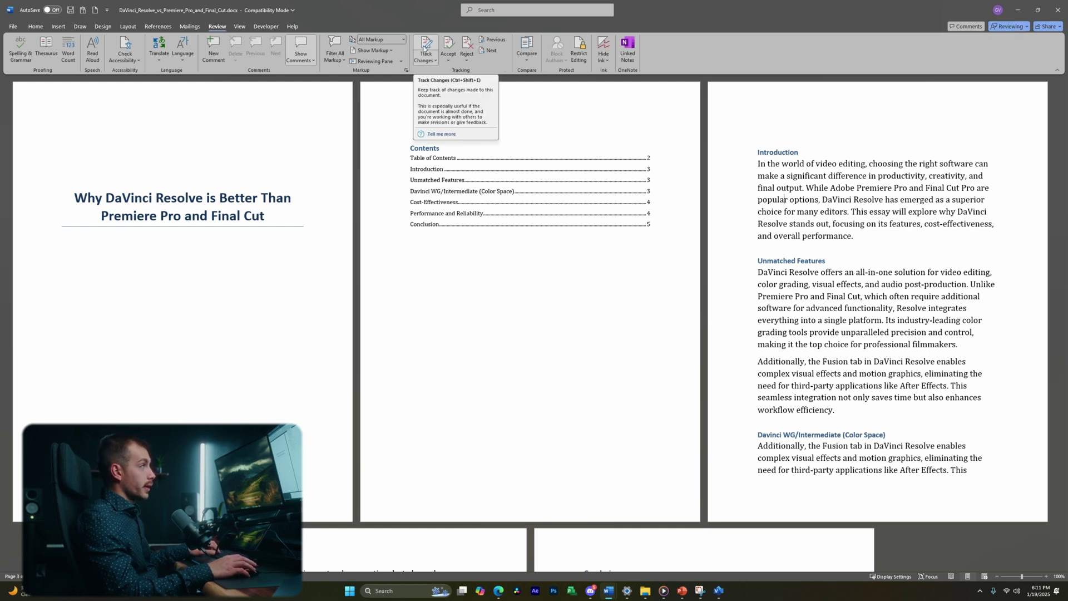
pyautogui.click(423, 47)
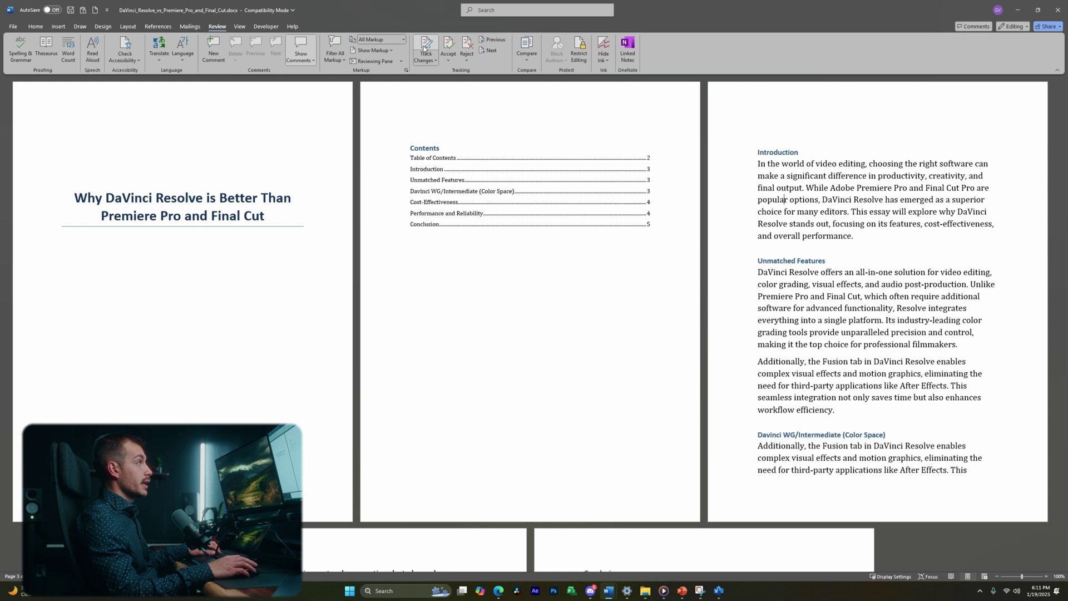
pyautogui.click(1022, 28)
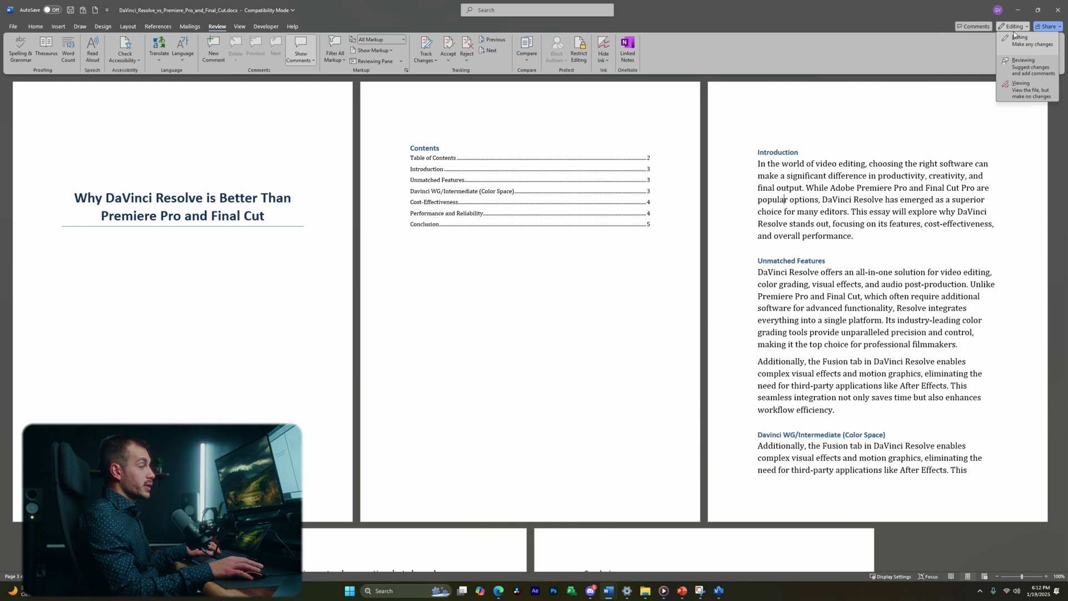
pyautogui.click(1016, 64)
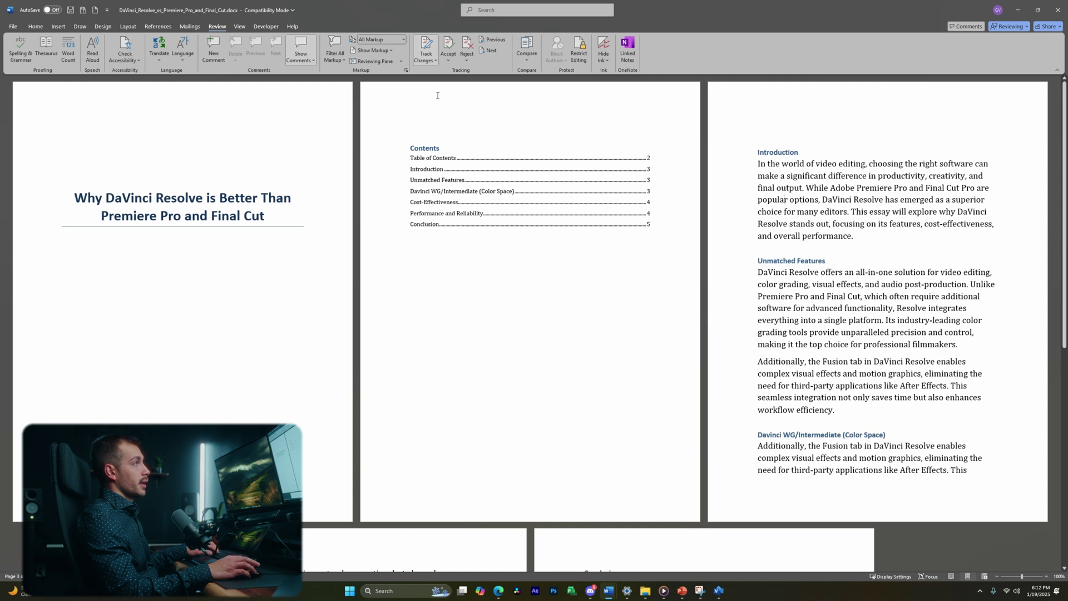
pyautogui.doubleClick(757, 200)
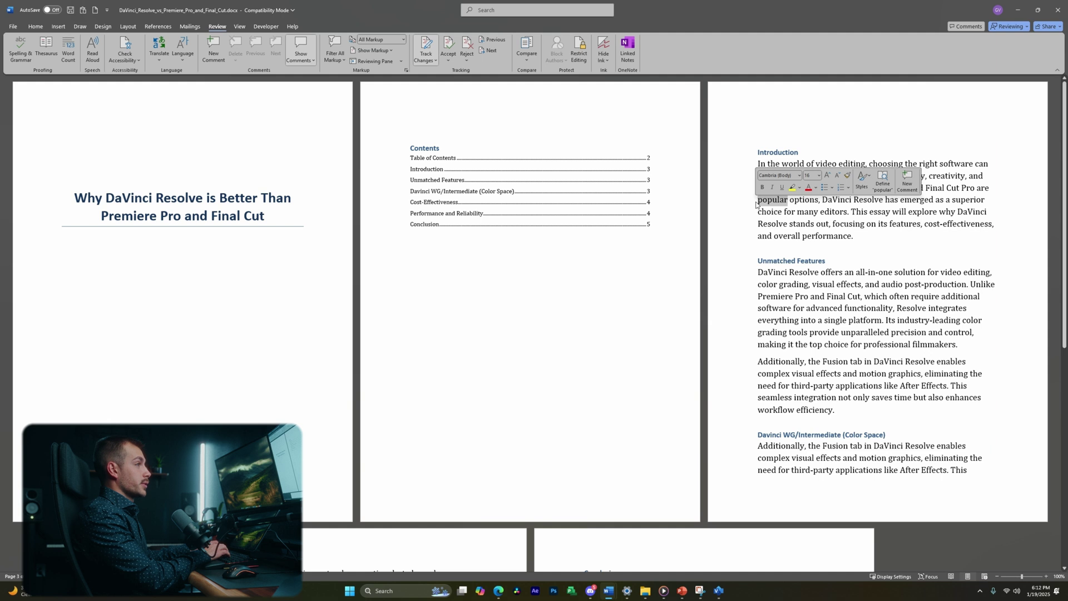
# Type 'great' over 'popular' and insert 'Blackmagic's' before 'DaVinci Resolve' in the Introduction.
pyautogui.write('great')
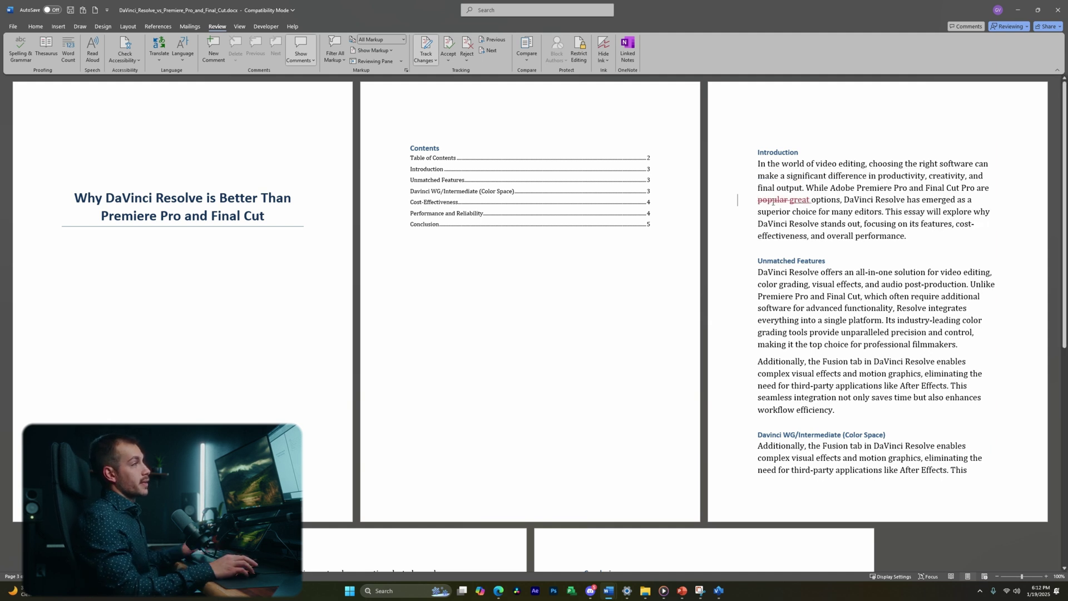
pyautogui.moveTo(759, 202)
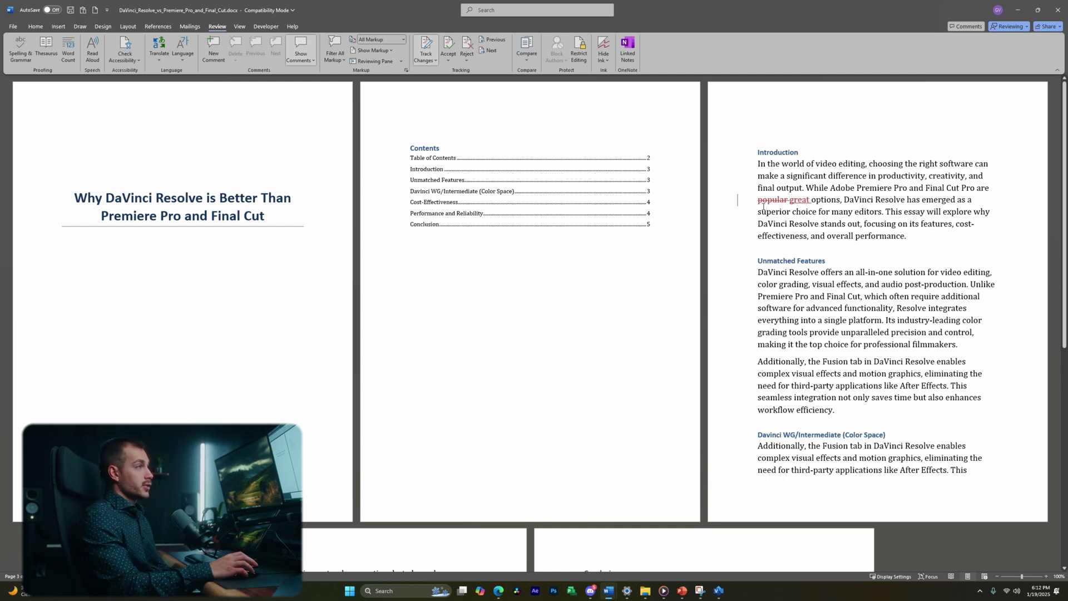
pyautogui.moveTo(797, 195)
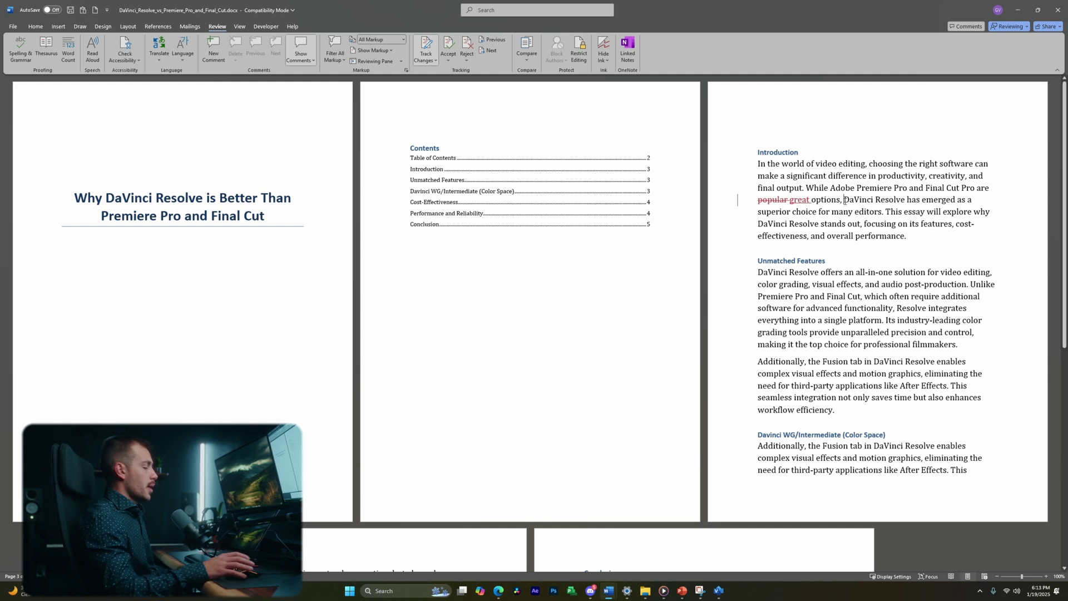
pyautogui.write("Blackmagic's")
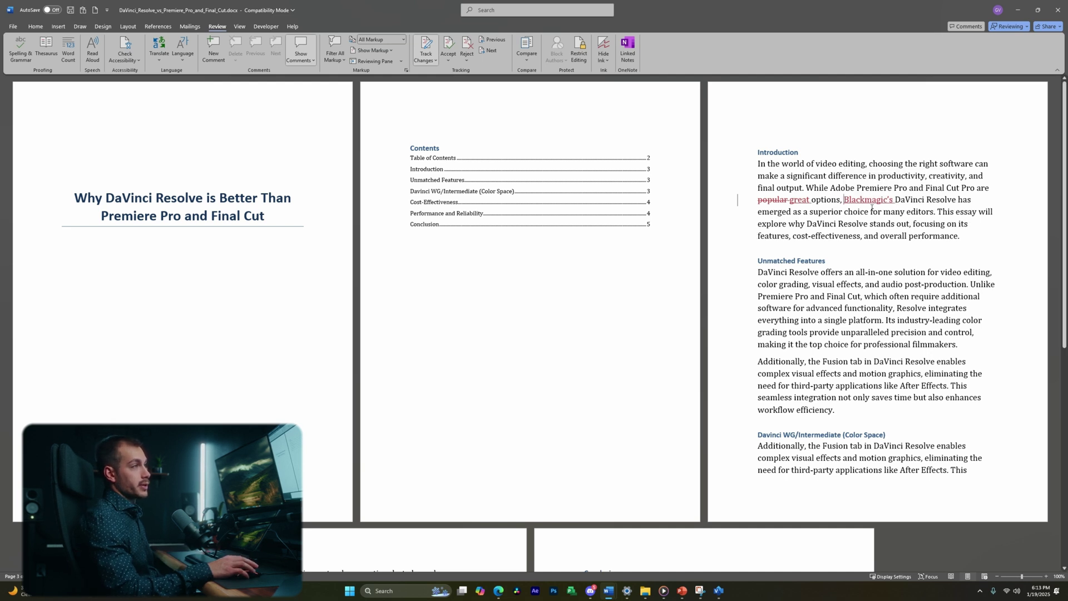
pyautogui.scroll(-1, 790, 301)
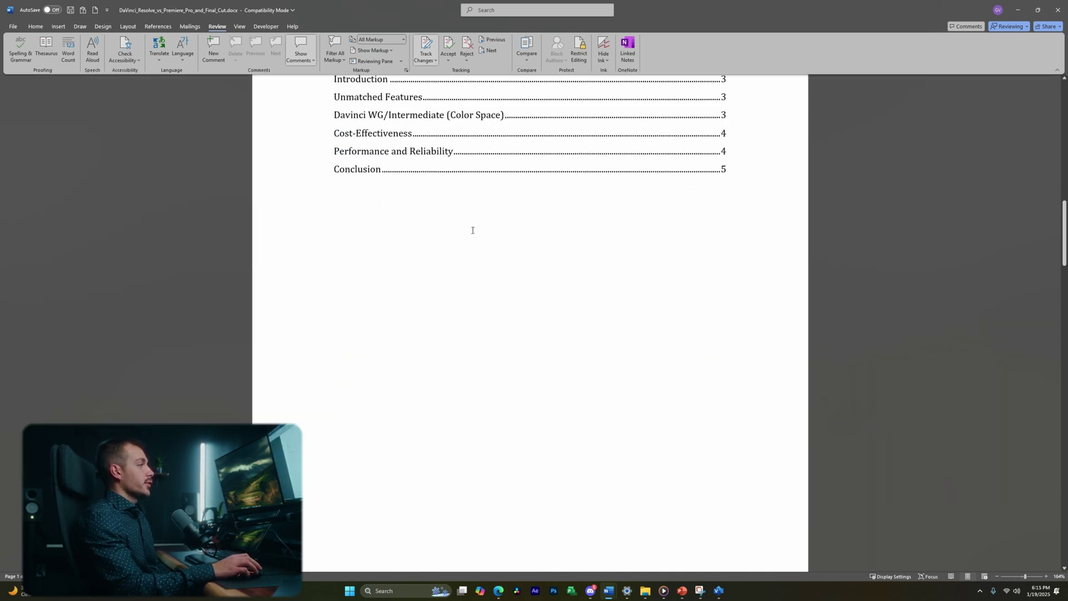
pyautogui.scroll(-8, 472, 229)
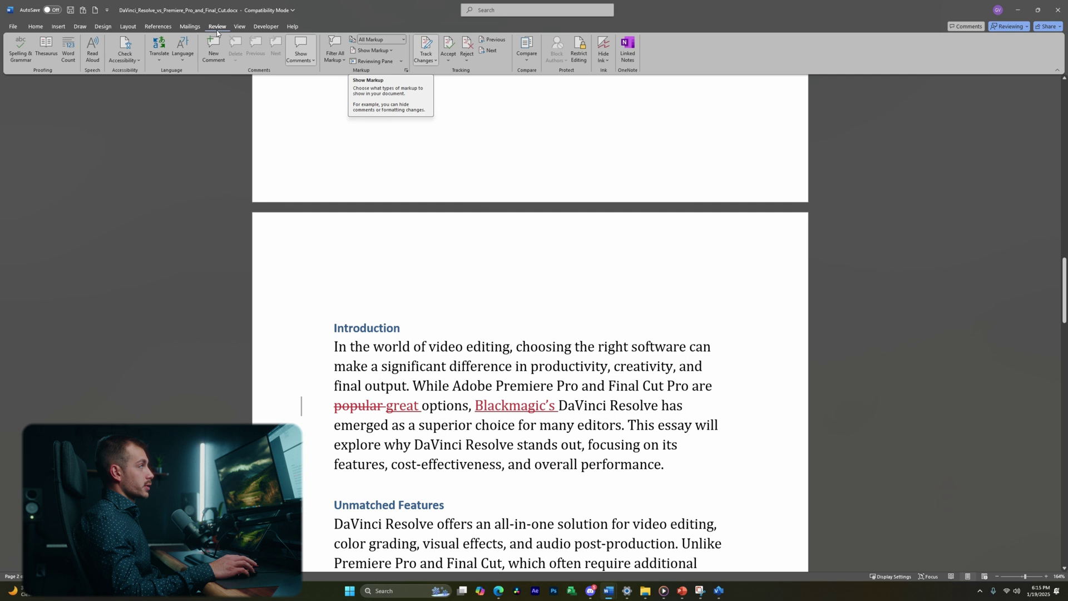
# Set Show Markup > Balloons to Show Revisions in Balloons.
pyautogui.click(372, 51)
pyautogui.moveTo(375, 89)
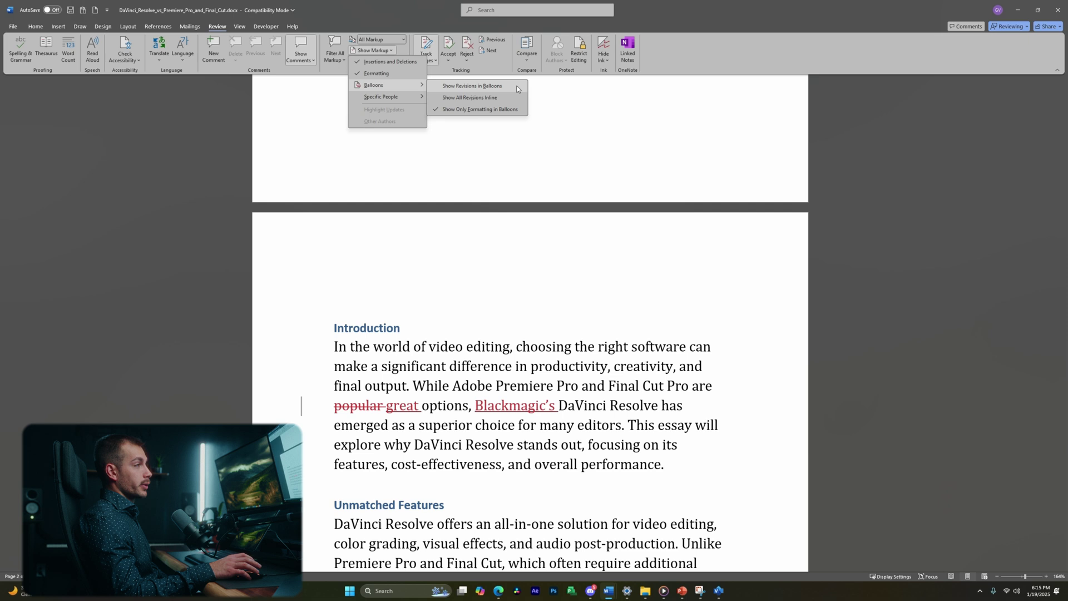
pyautogui.click(516, 87)
pyautogui.scroll(-2, 568, 234)
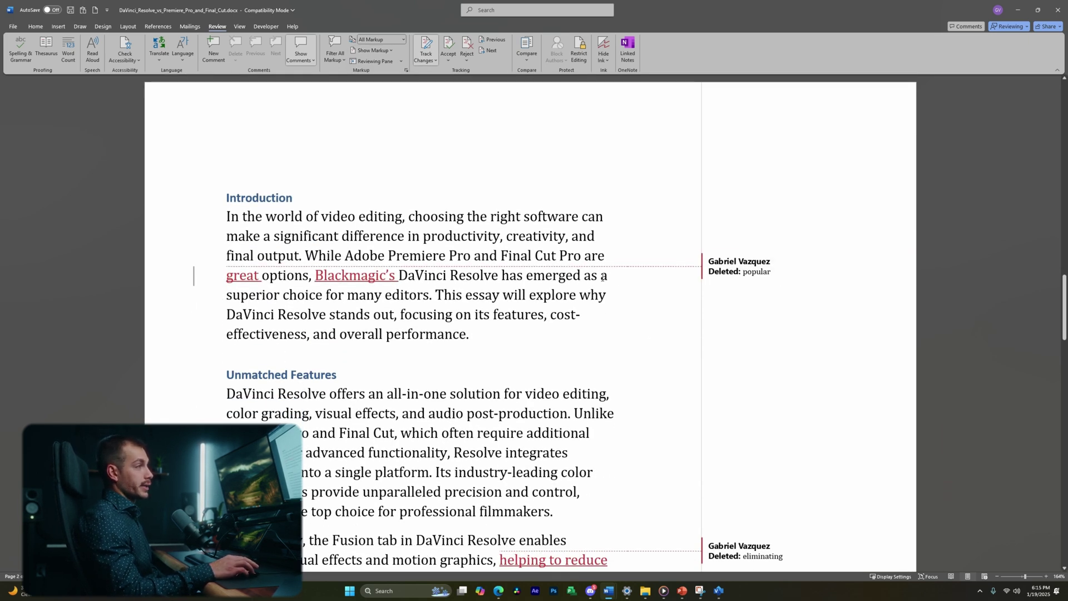
# Go back to the 'great' revision, accept it, then reject the 'Blackmagic's' insertion.
pyautogui.scroll(1, 562, 264)
pyautogui.scroll(-10, 562, 264)
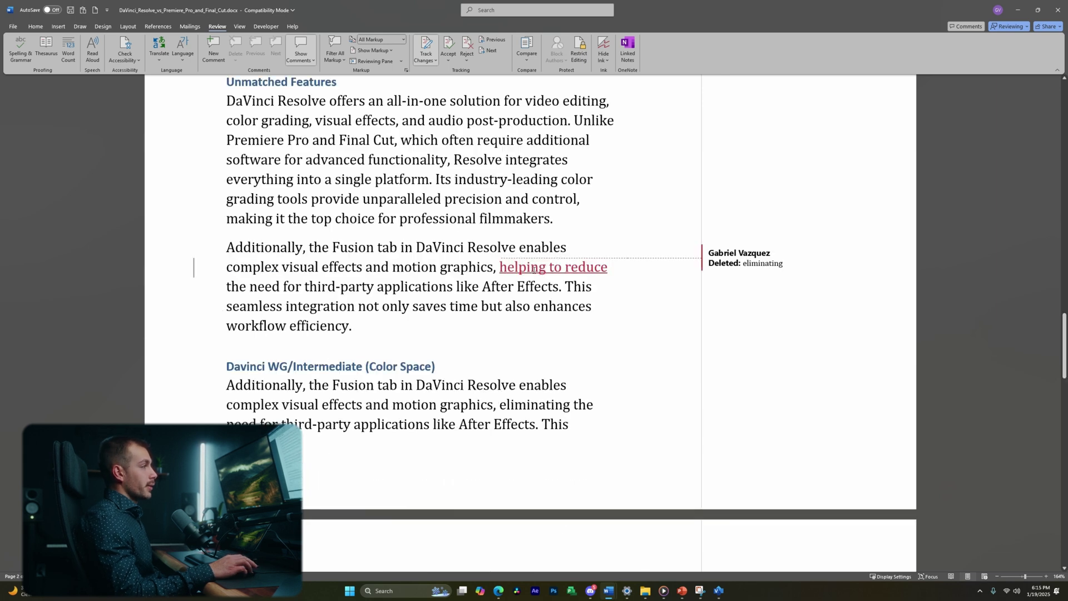
pyautogui.scroll(-10, 582, 264)
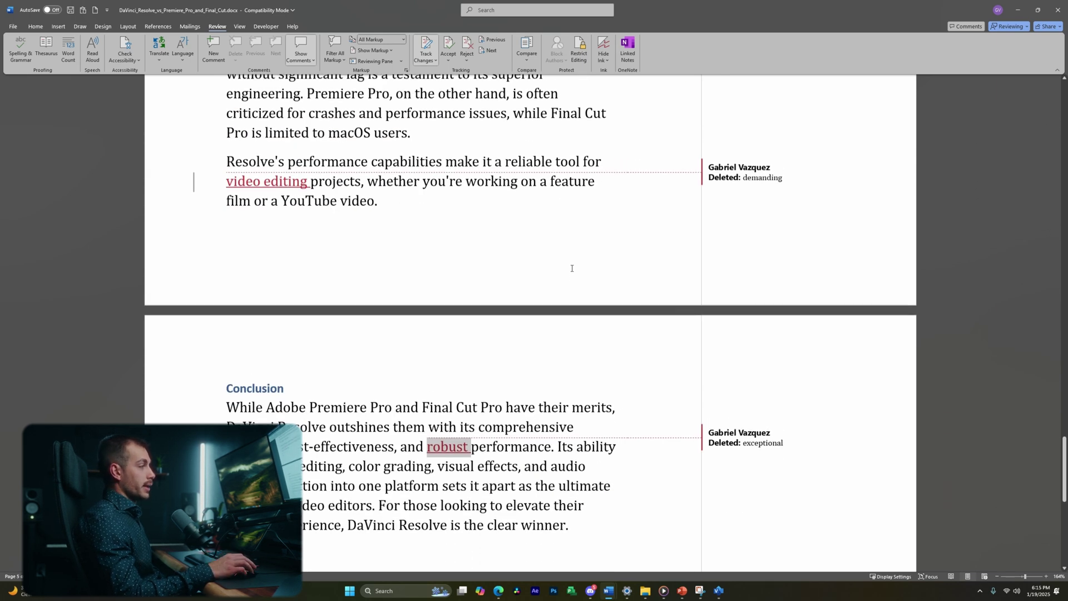
pyautogui.scroll(20, 571, 268)
pyautogui.scroll(-1, 679, 225)
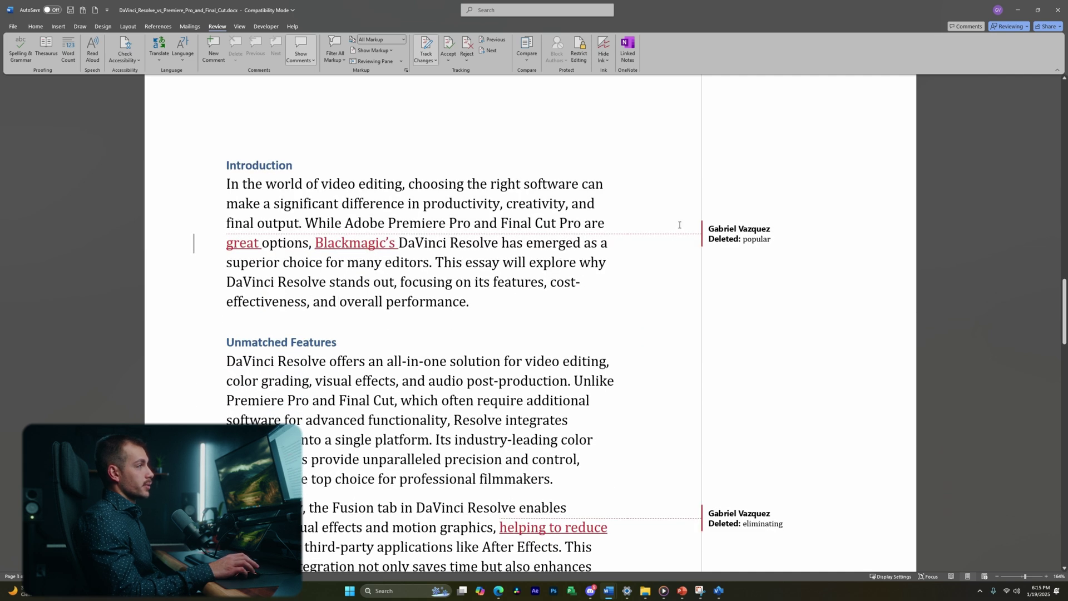
pyautogui.scroll(1, 437, 238)
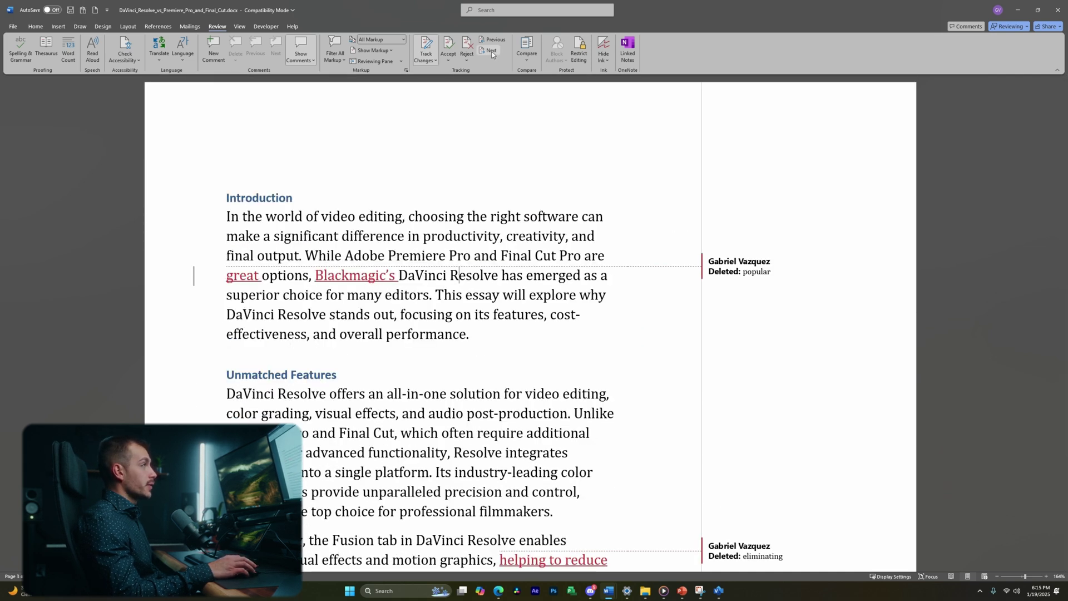
pyautogui.click(494, 40)
pyautogui.click(493, 40)
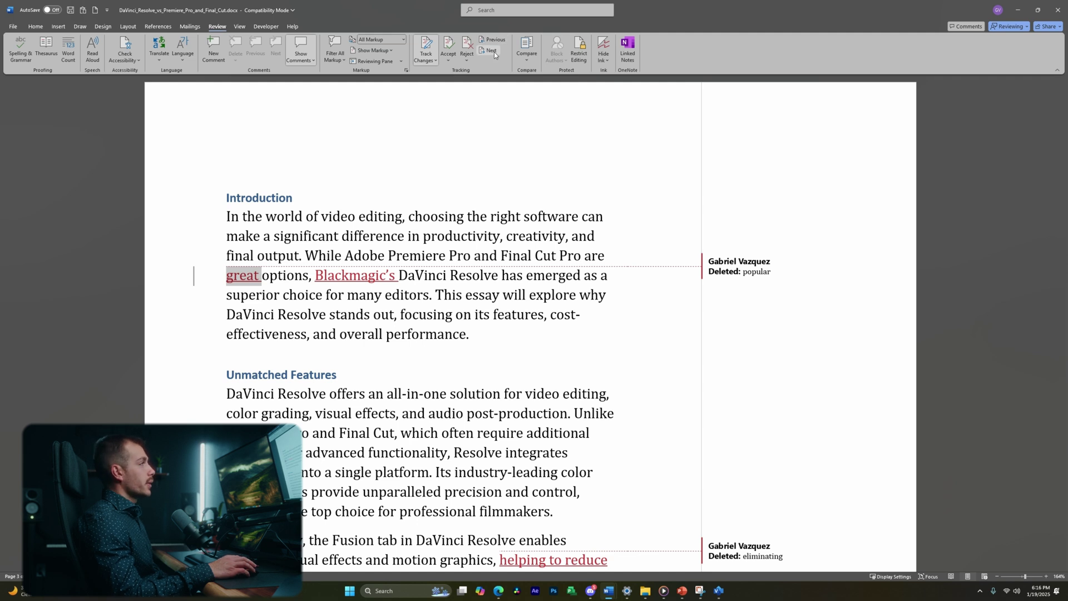
pyautogui.click(447, 46)
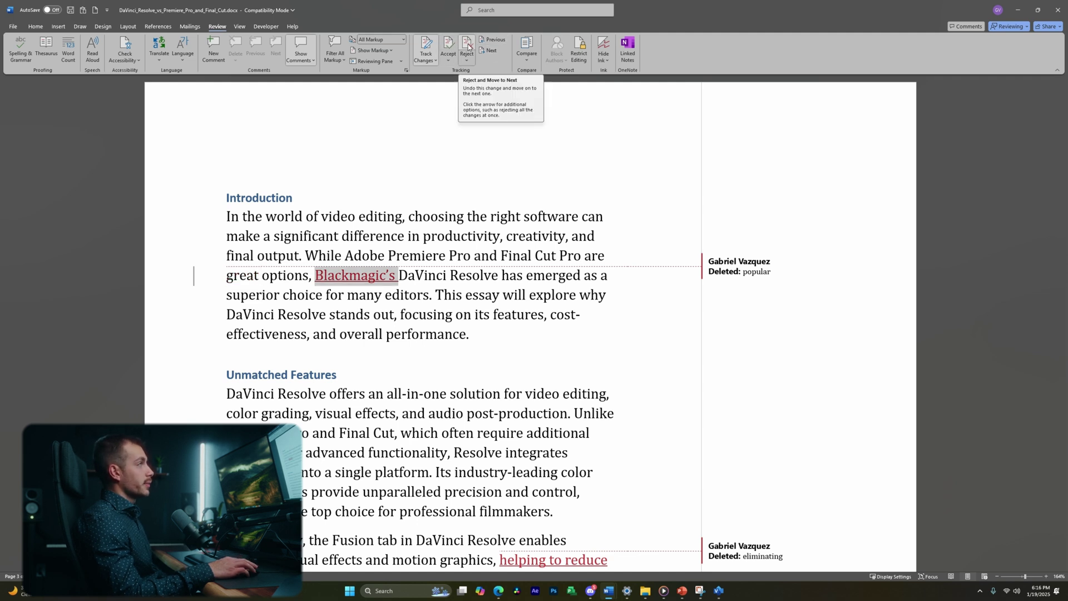
pyautogui.click(468, 47)
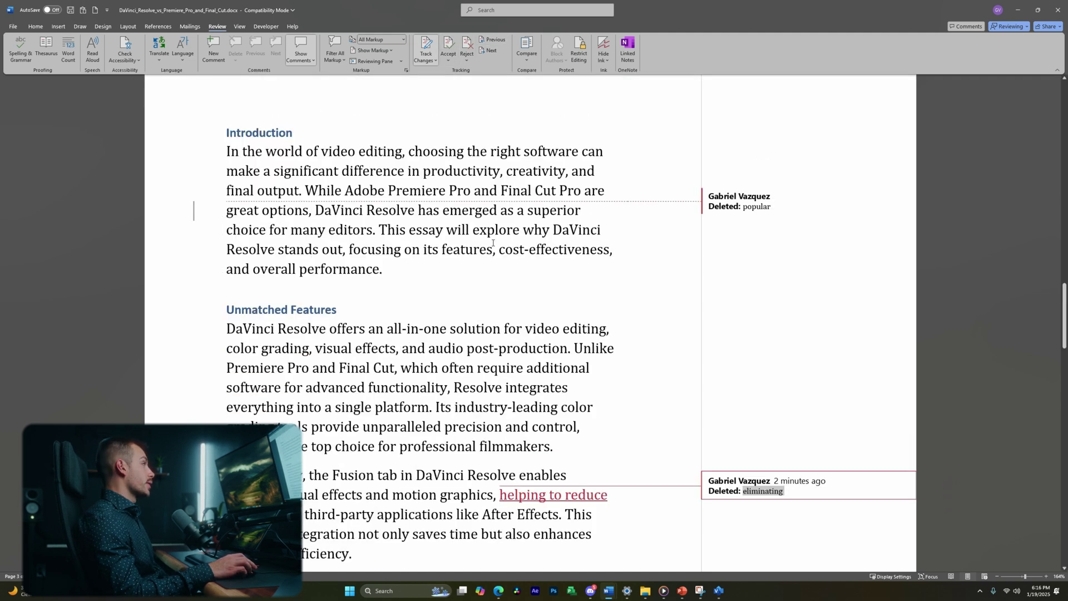
pyautogui.scroll(-1, 508, 243)
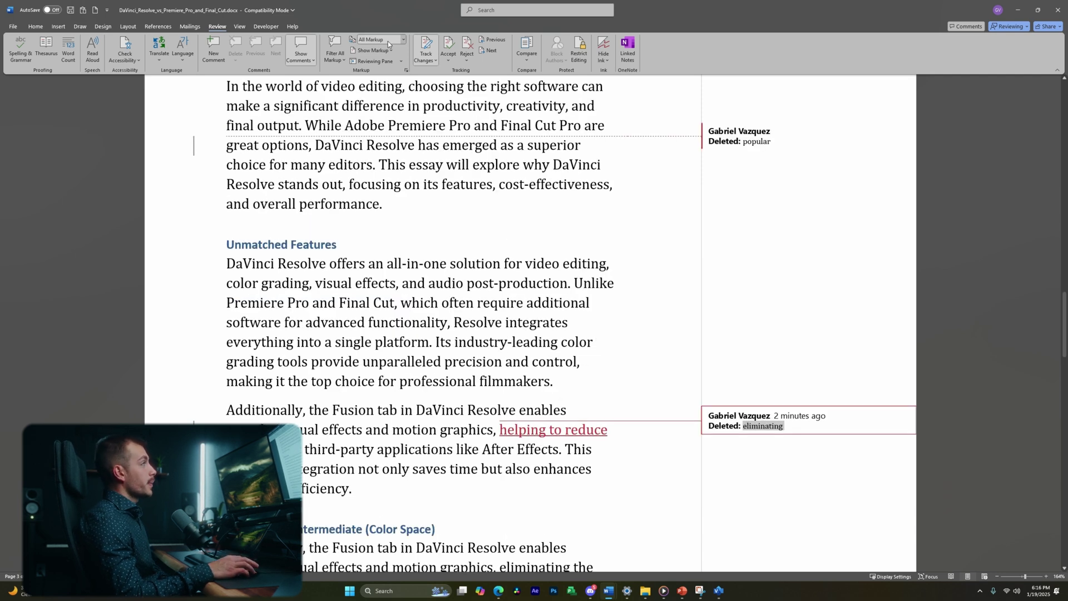
pyautogui.click(371, 41)
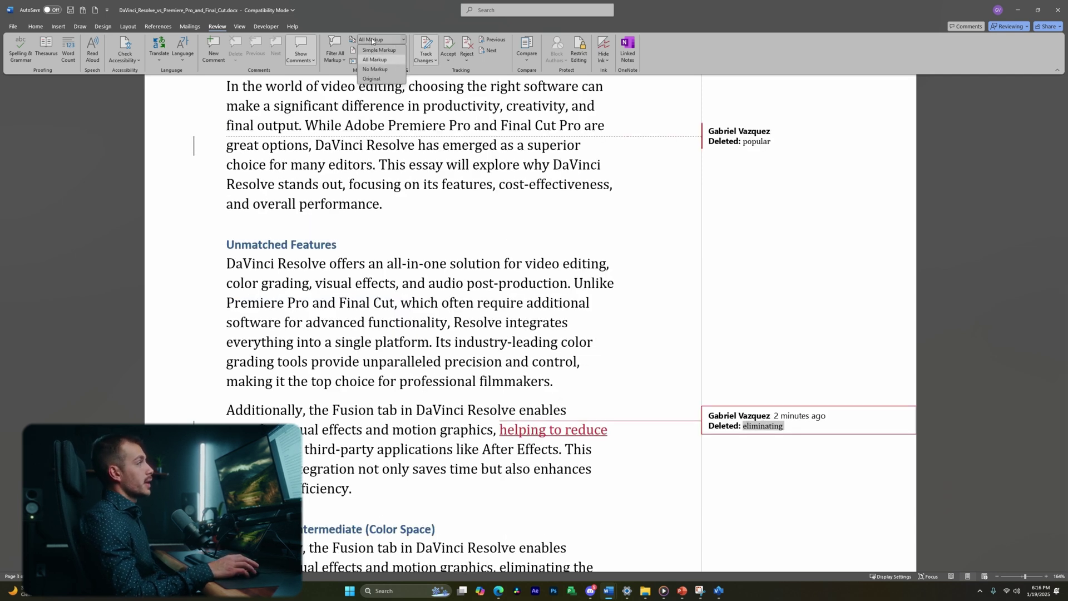
pyautogui.click(375, 69)
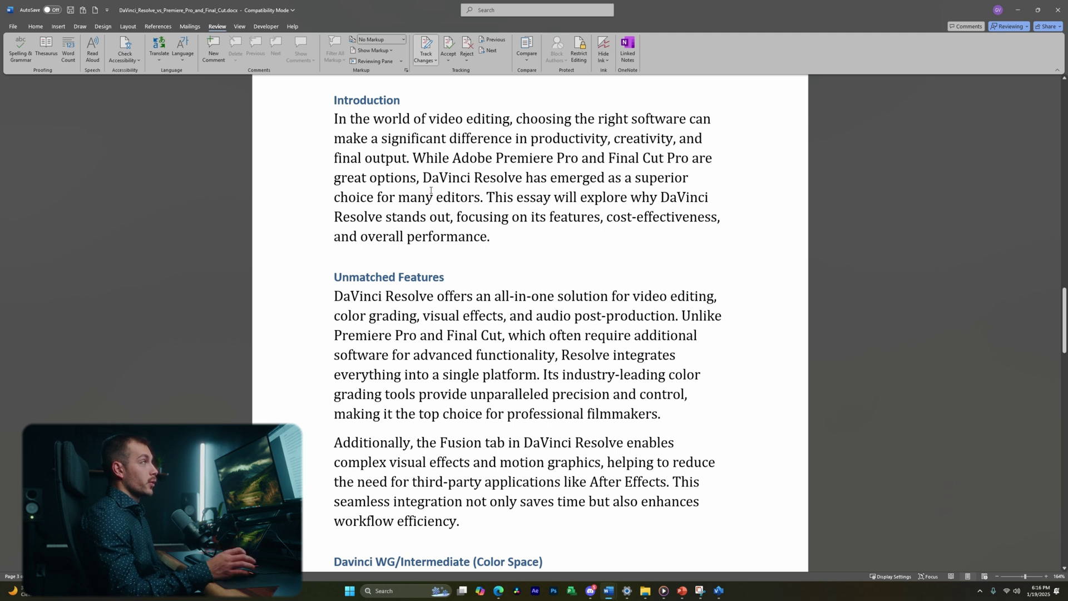
pyautogui.click(385, 41)
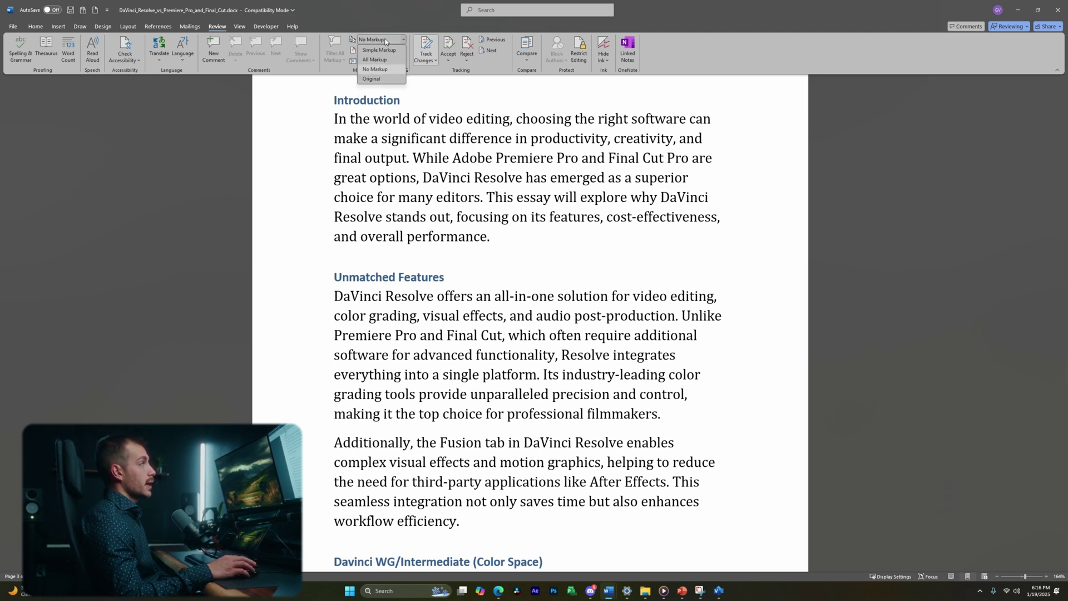
pyautogui.click(375, 59)
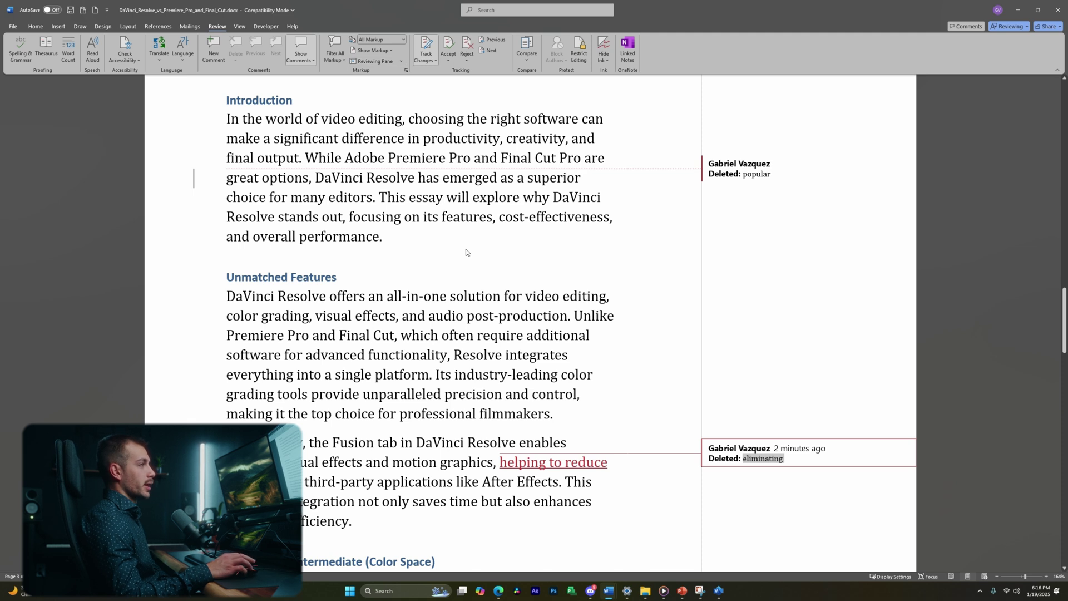
pyautogui.click(770, 453)
# Accept 'helping to reduce', restore 'demanding', reject the 'video editing' insertion, and dismiss the no-changes message.
pyautogui.click(450, 52)
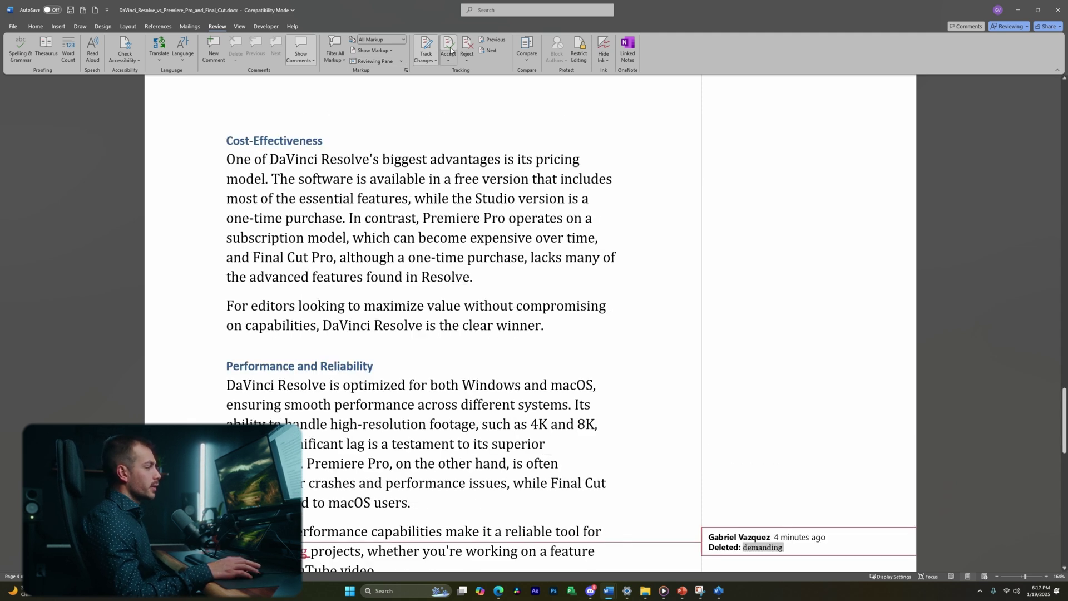
pyautogui.click(466, 46)
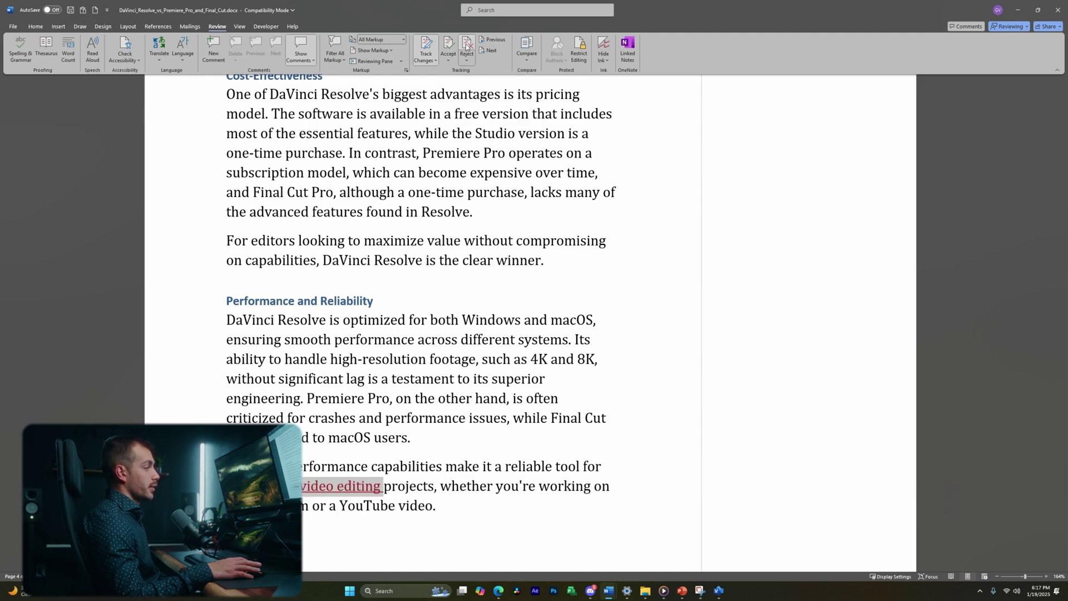
pyautogui.click(466, 45)
pyautogui.click(466, 45)
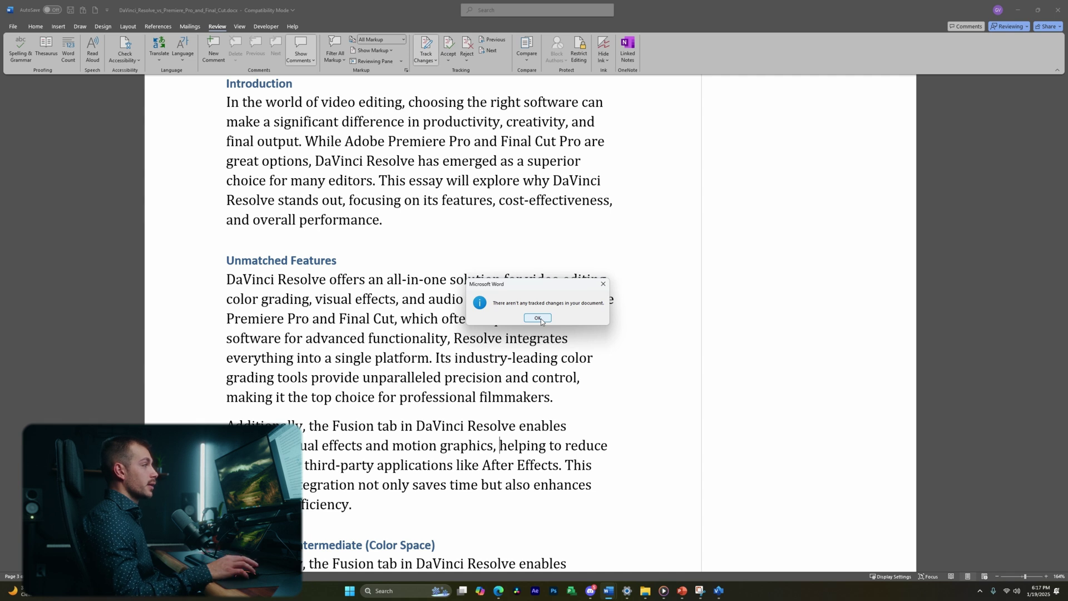
pyautogui.click(539, 318)
# Switch the document mode from Reviewing back to Editing.
pyautogui.click(1010, 26)
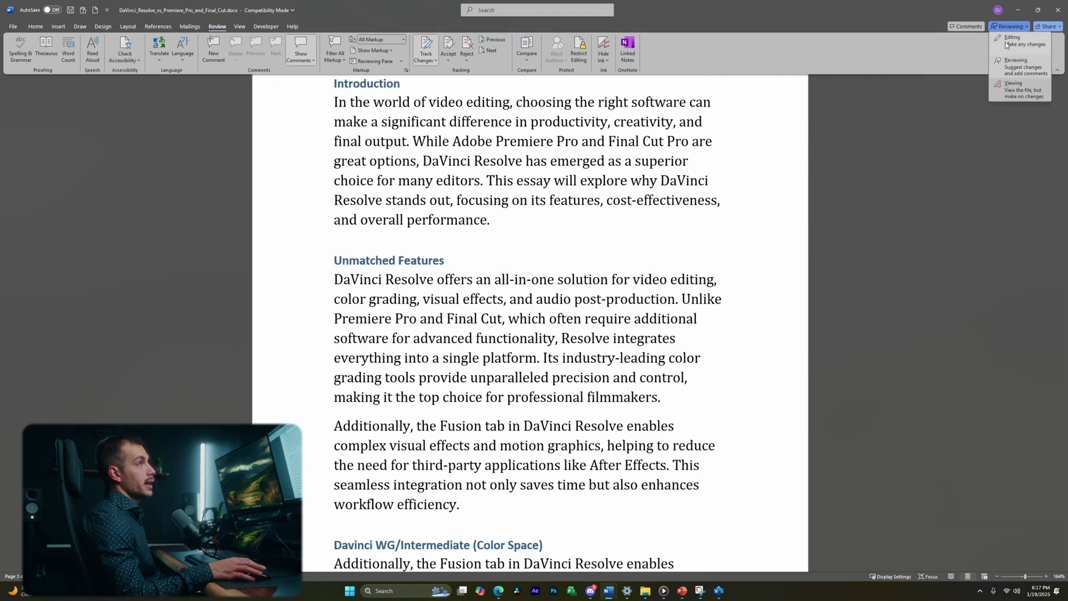
pyautogui.click(1005, 41)
pyautogui.scroll(15, 531, 303)
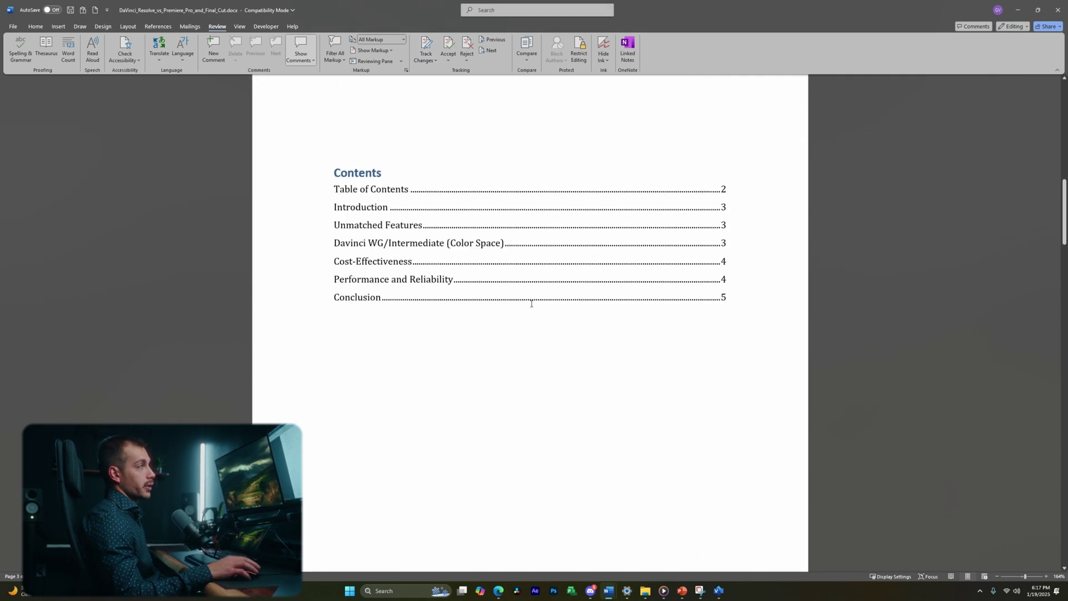